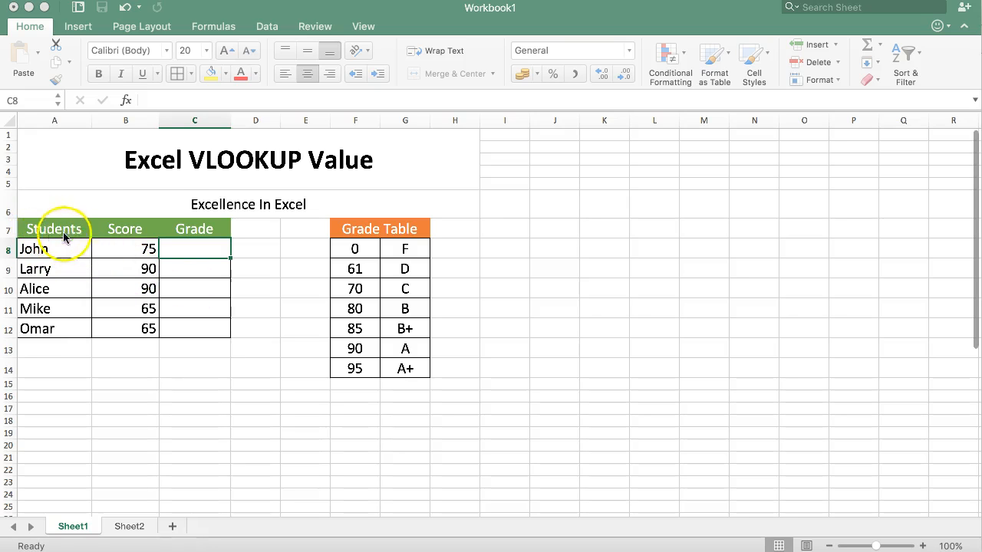
- Examine the students' scores and the matching score thresholds and letter grades in the Grade Table
{"action": "left_click", "coordinate": [135, 250]}
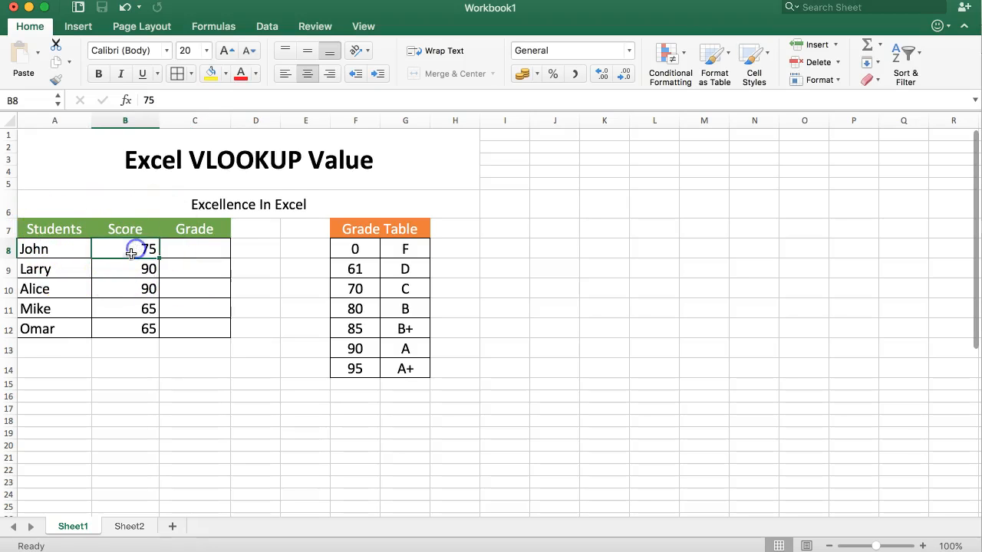
{"action": "left_click", "coordinate": [192, 247]}
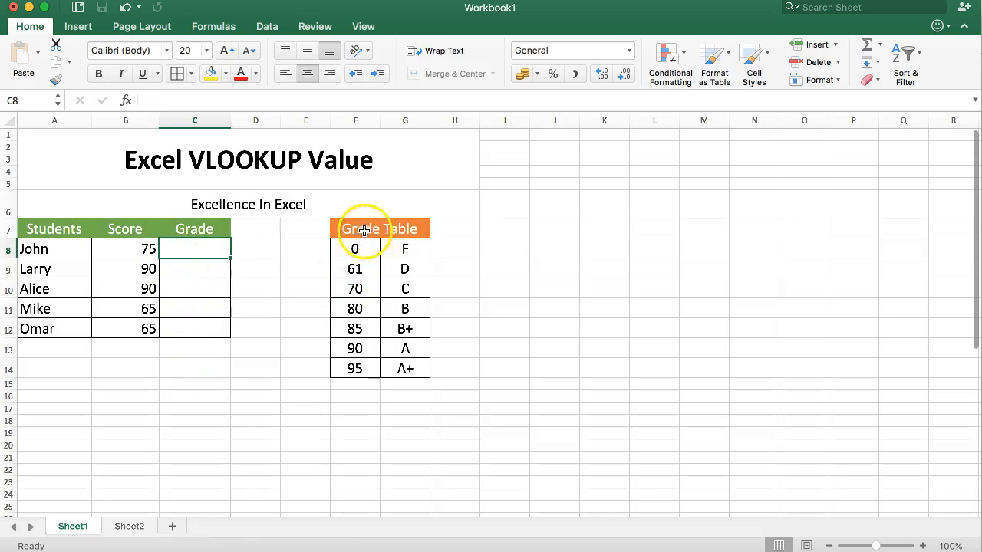
{"action": "left_click_drag", "start_coordinate": [350, 229], "coordinate": [375, 371]}
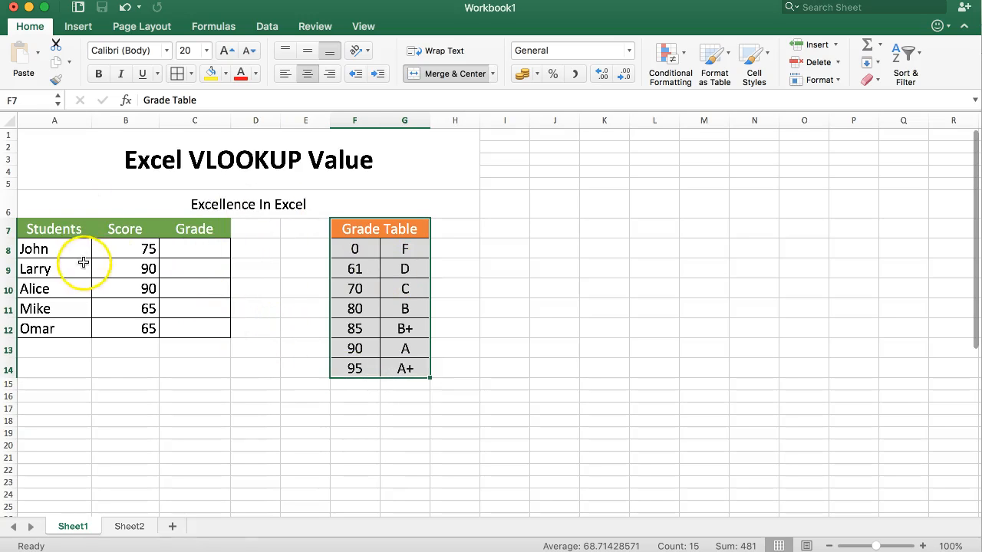
{"action": "left_click", "coordinate": [179, 248]}
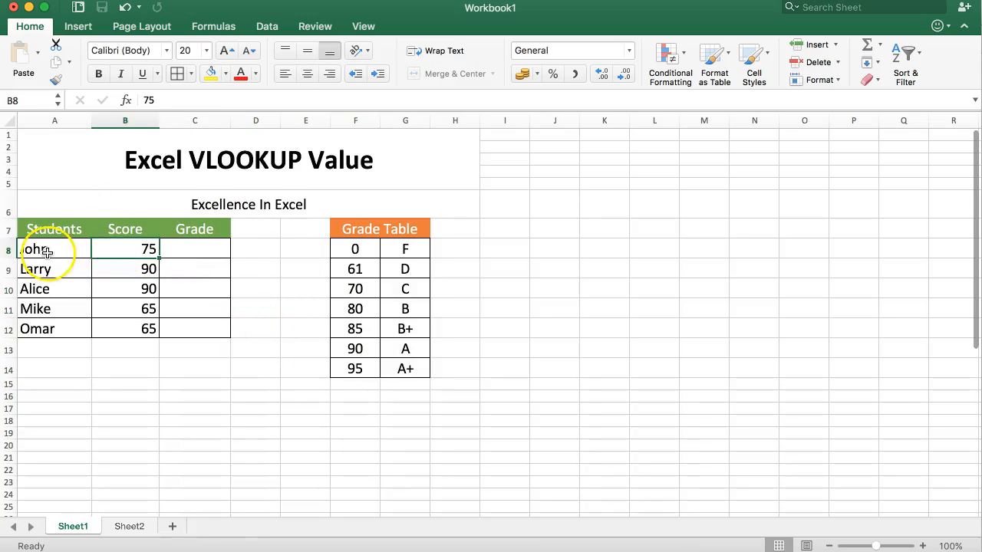
{"action": "left_click", "coordinate": [125, 253]}
{"action": "left_click", "coordinate": [127, 251]}
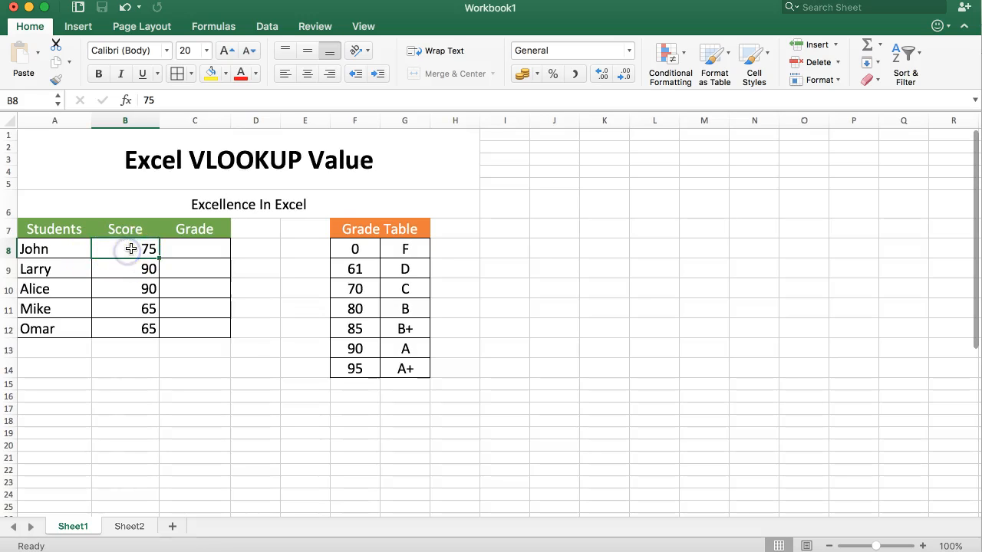
{"action": "left_click", "coordinate": [405, 289]}
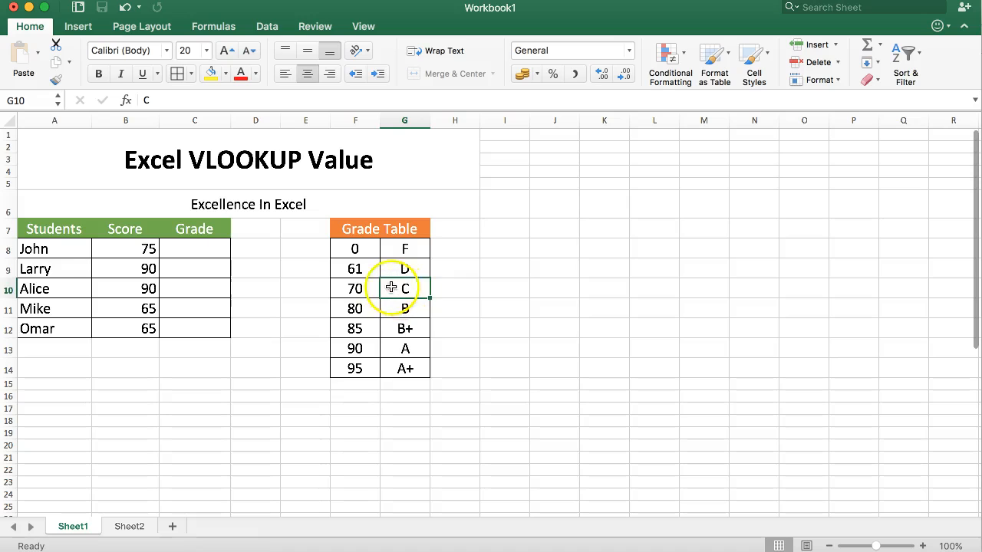
{"action": "left_click", "coordinate": [129, 309]}
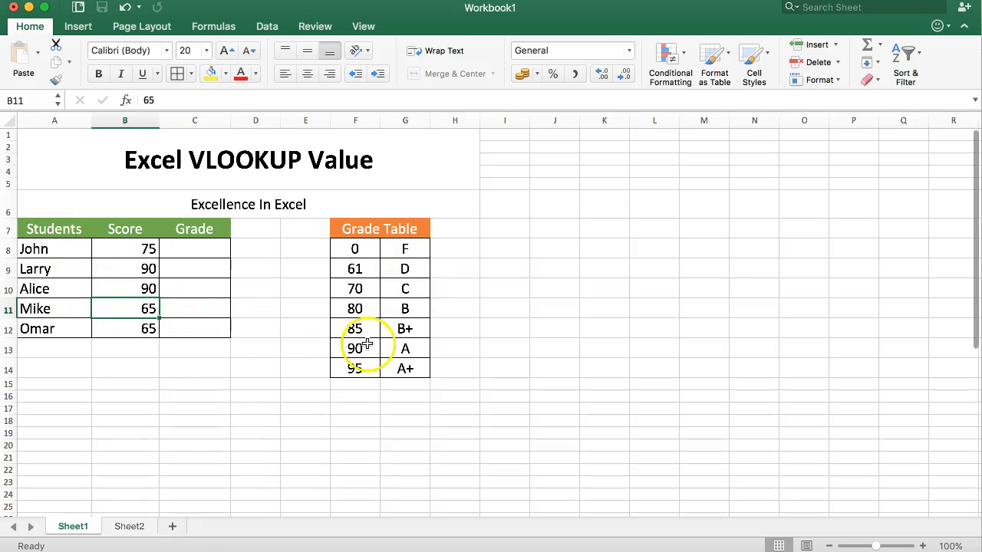
{"action": "left_click", "coordinate": [399, 269]}
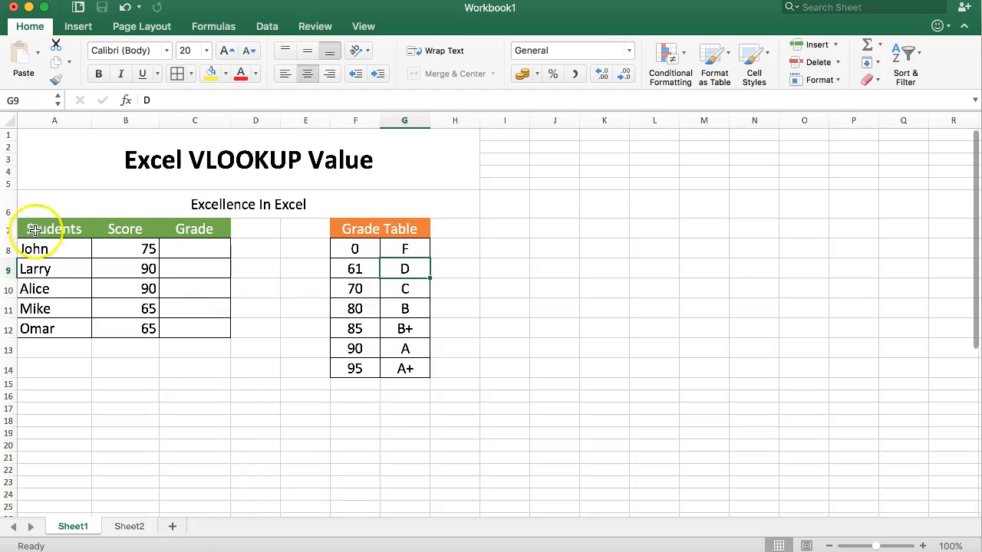
{"action": "left_click", "coordinate": [193, 248]}
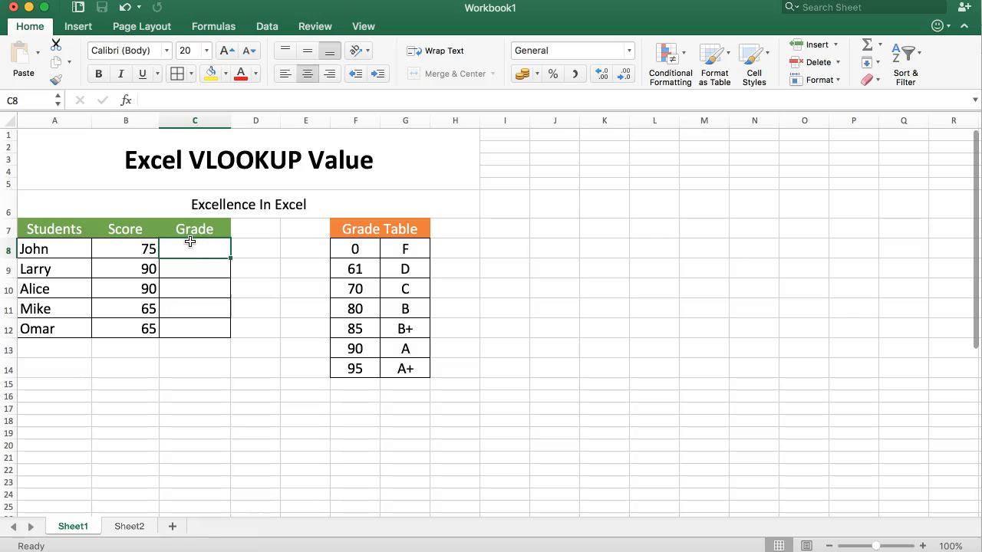
{"action": "type", "text": "="}
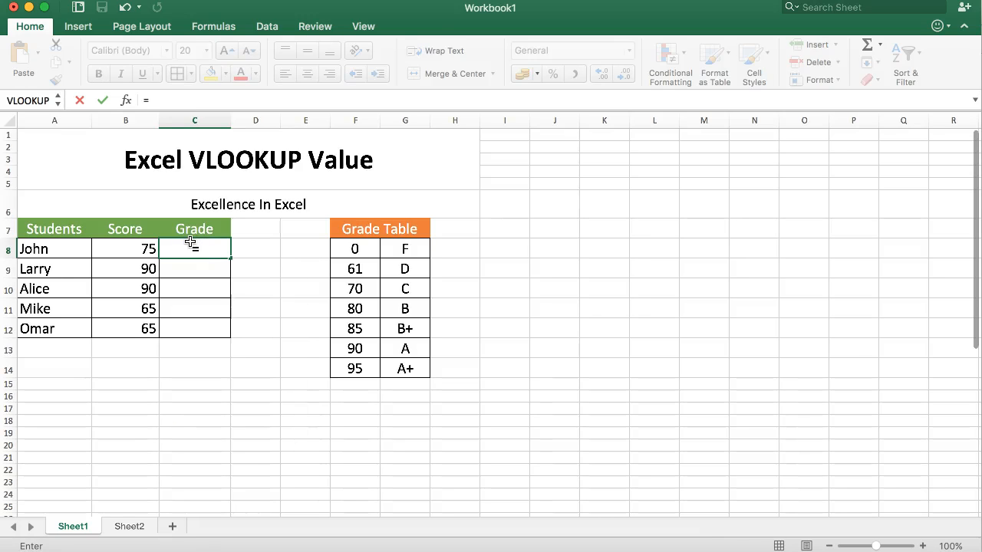
{"action": "type", "text": "VLOOKUP"}
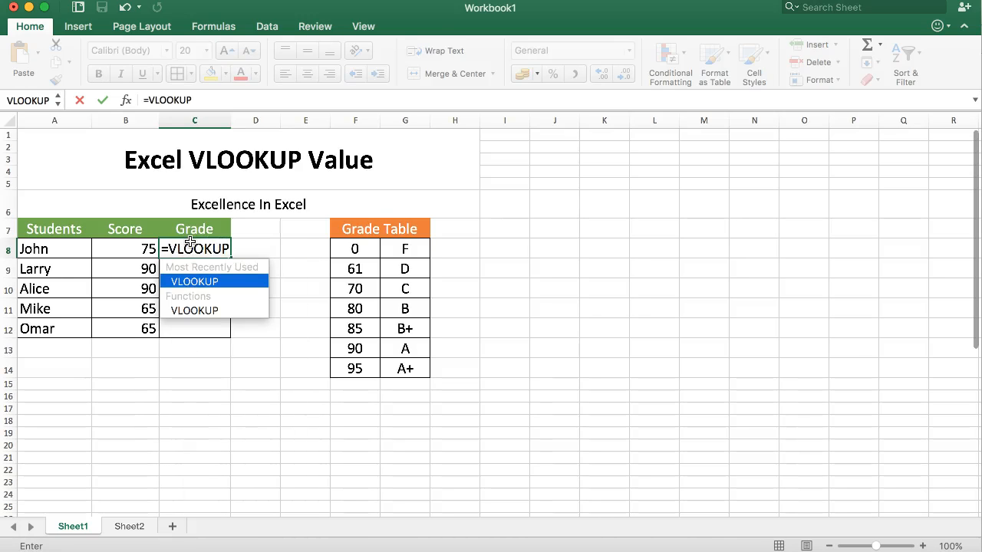
{"action": "type", "text": "("}
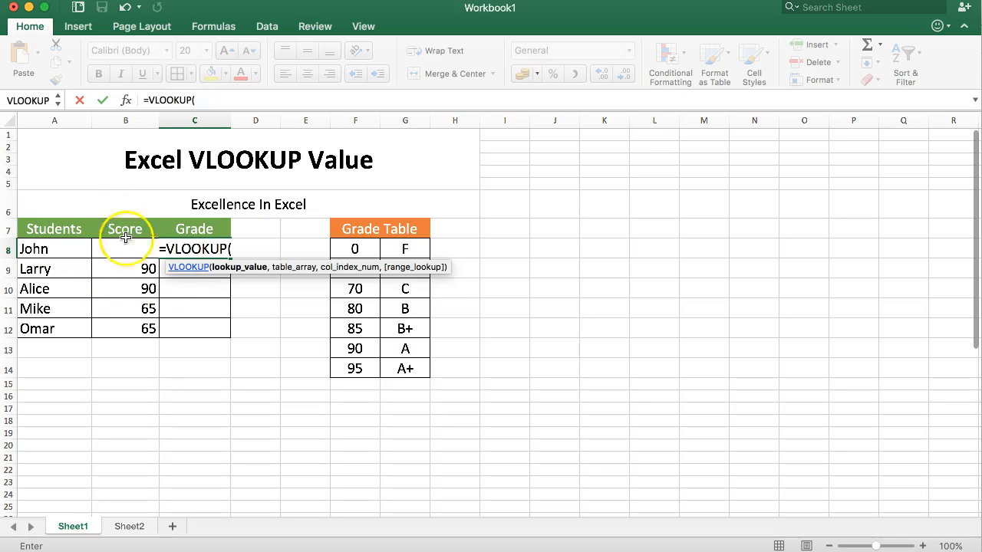
{"action": "left_click", "coordinate": [126, 104]}
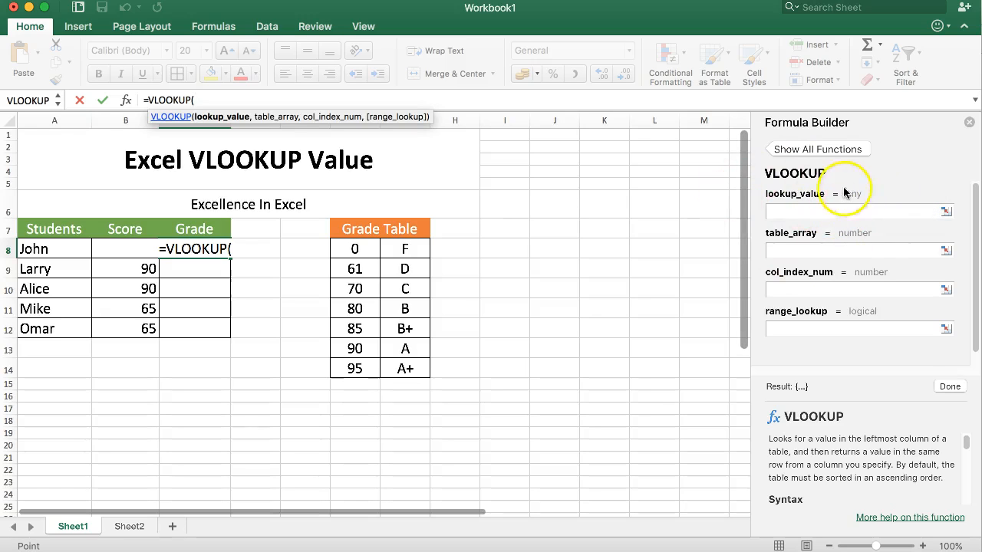
{"action": "left_click", "coordinate": [797, 213]}
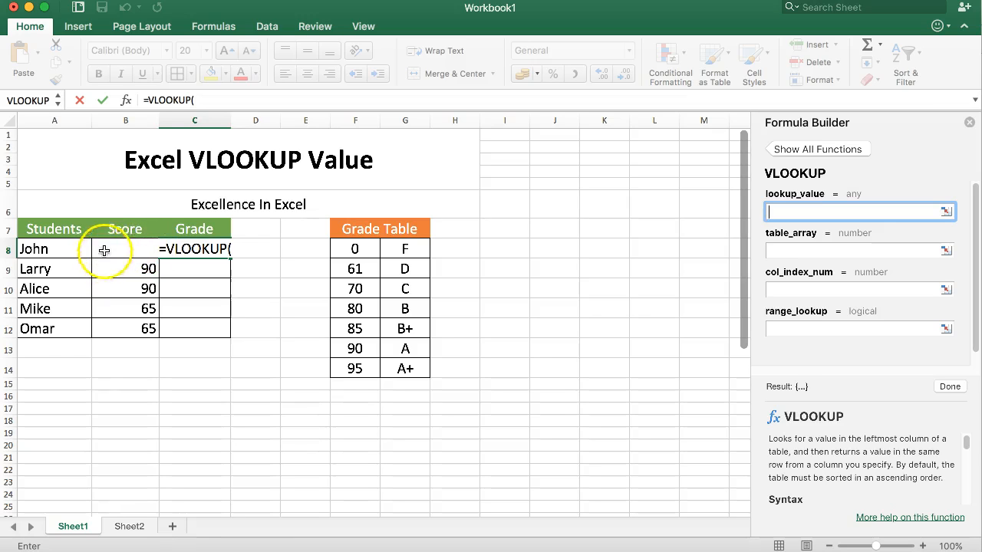
{"action": "left_click", "coordinate": [141, 250]}
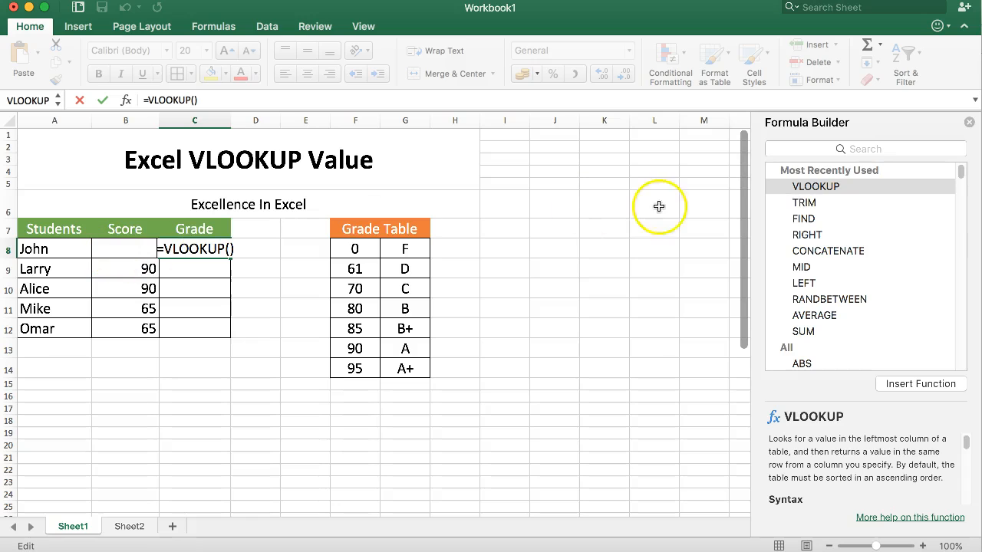
{"action": "left_click", "coordinate": [970, 125]}
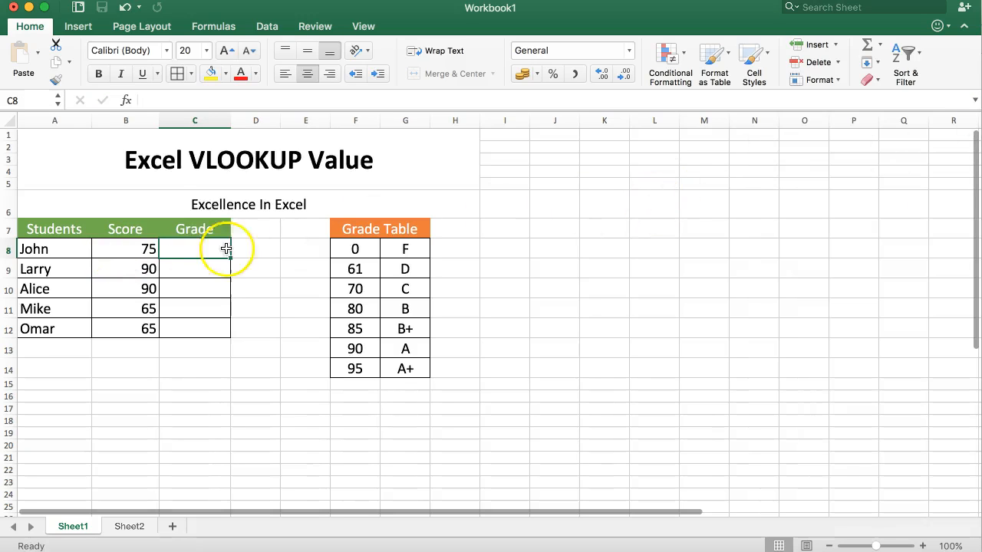
- Start a VLOOKUP formula in the first student's Grade cell C8 with score cell B8 as the lookup value
{"action": "left_click", "coordinate": [152, 101]}
{"action": "type", "text": "="}
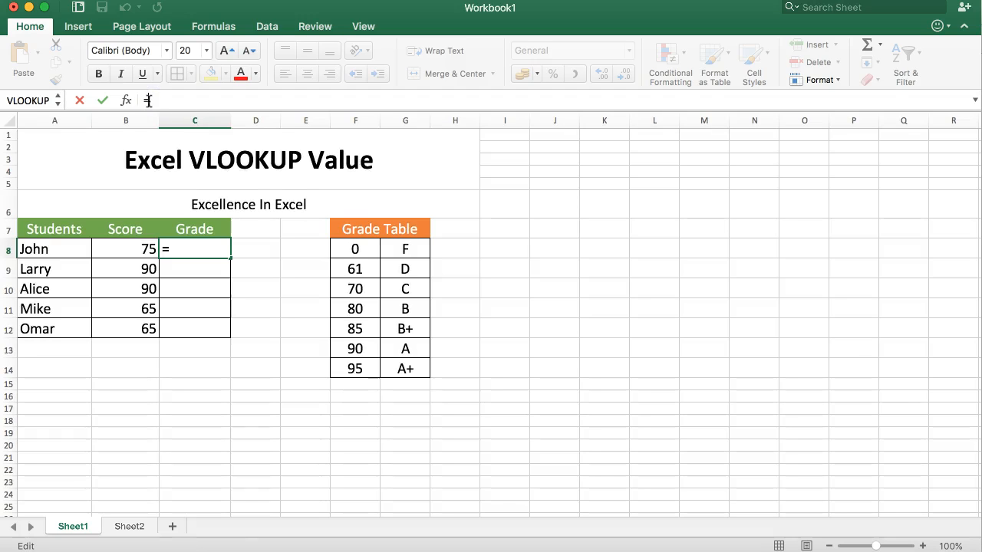
{"action": "type", "text": "VLOOKUP"}
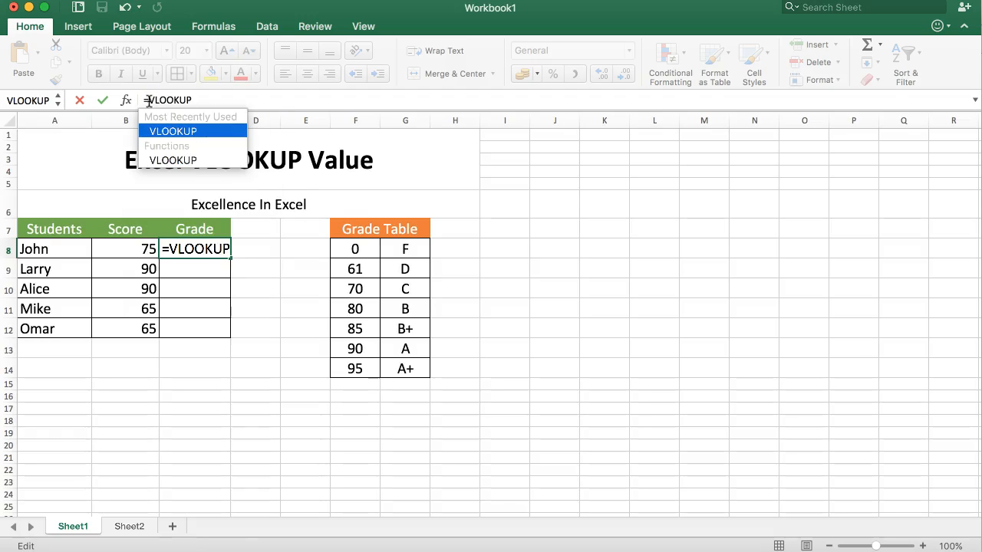
{"action": "type", "text": "("}
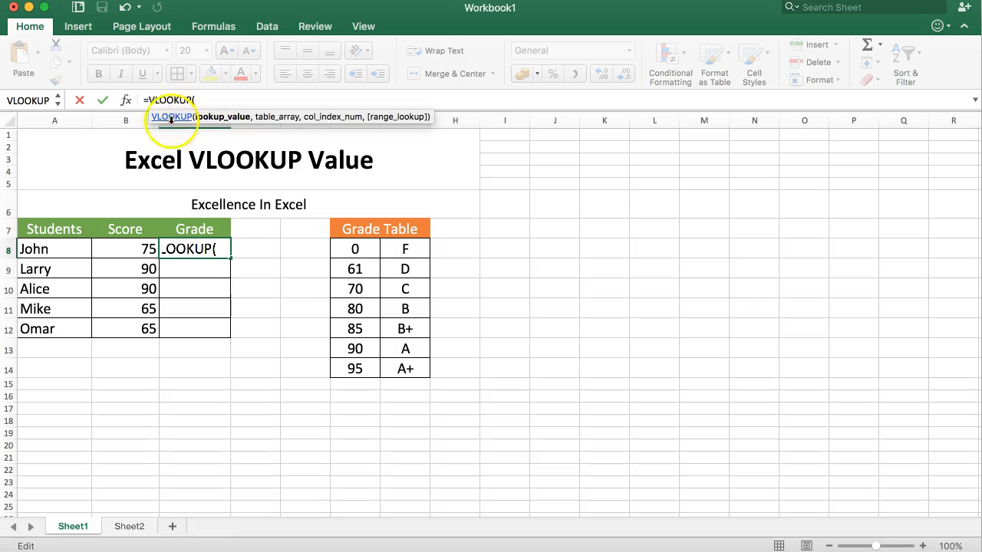
{"action": "left_click", "coordinate": [124, 100]}
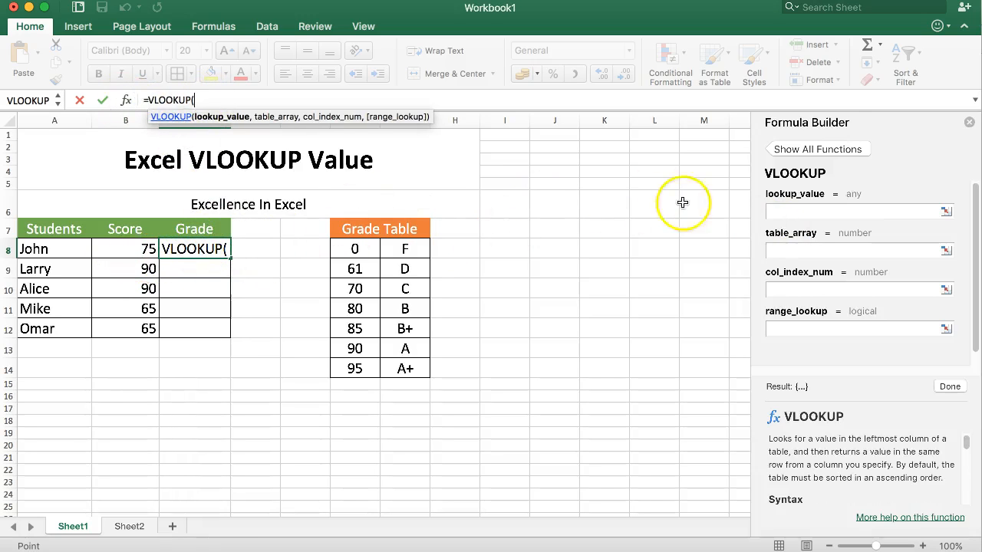
{"action": "left_click", "coordinate": [832, 211]}
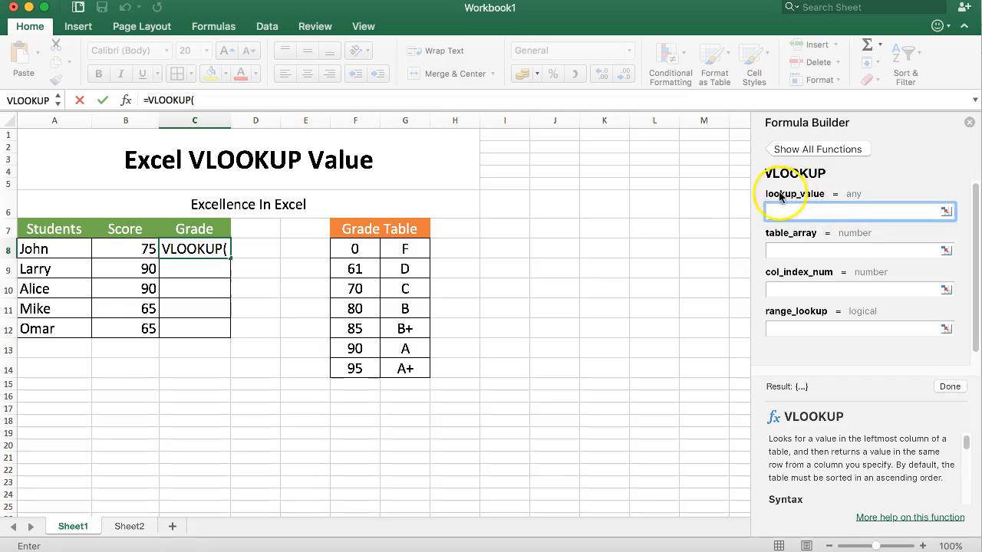
{"action": "left_click", "coordinate": [119, 251]}
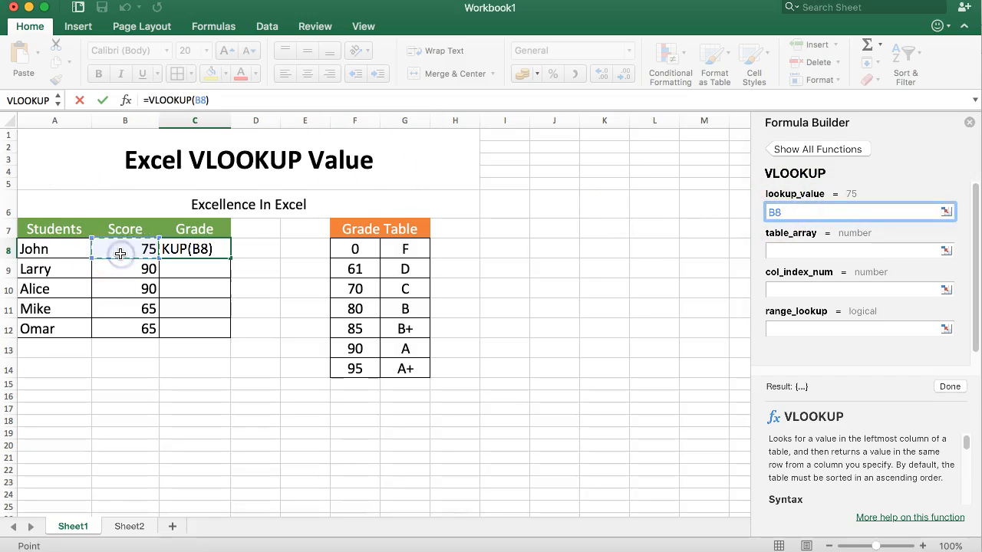
- Complete the VLOOKUP arguments with table array F8:G14, column index 2 and range lookup 1, and finish the formula
{"action": "left_click", "coordinate": [808, 250]}
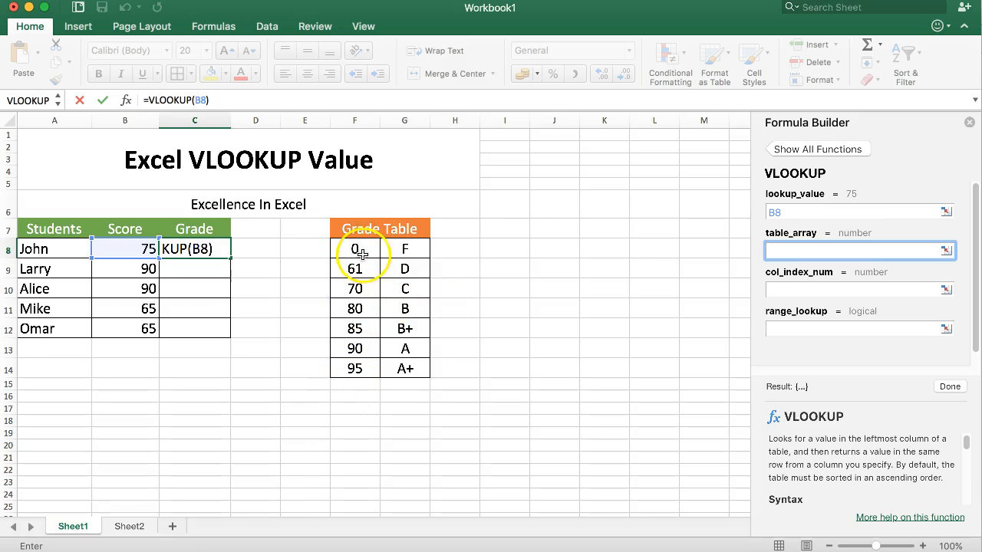
{"action": "left_click_drag", "start_coordinate": [354, 249], "coordinate": [401, 373]}
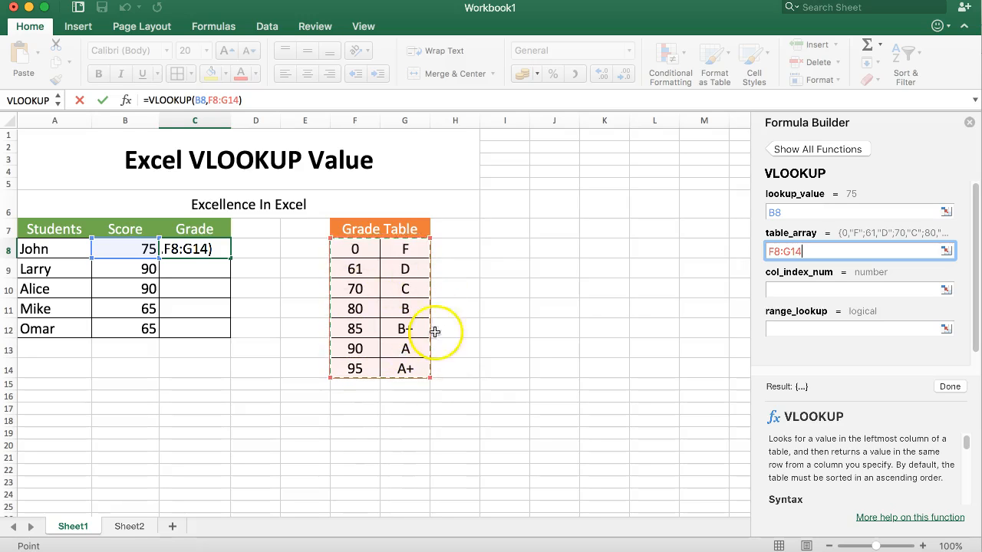
{"action": "left_click", "coordinate": [802, 290]}
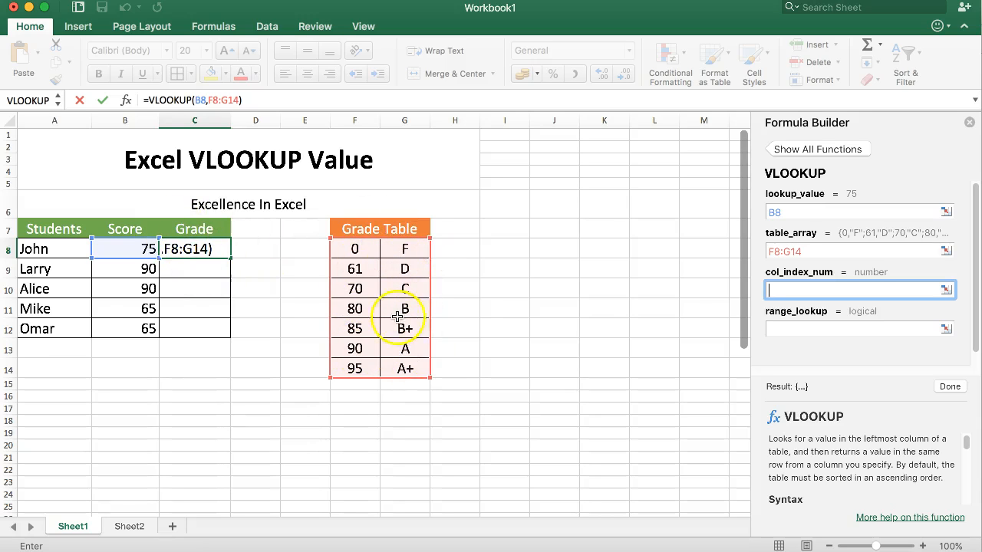
{"action": "type", "text": "2"}
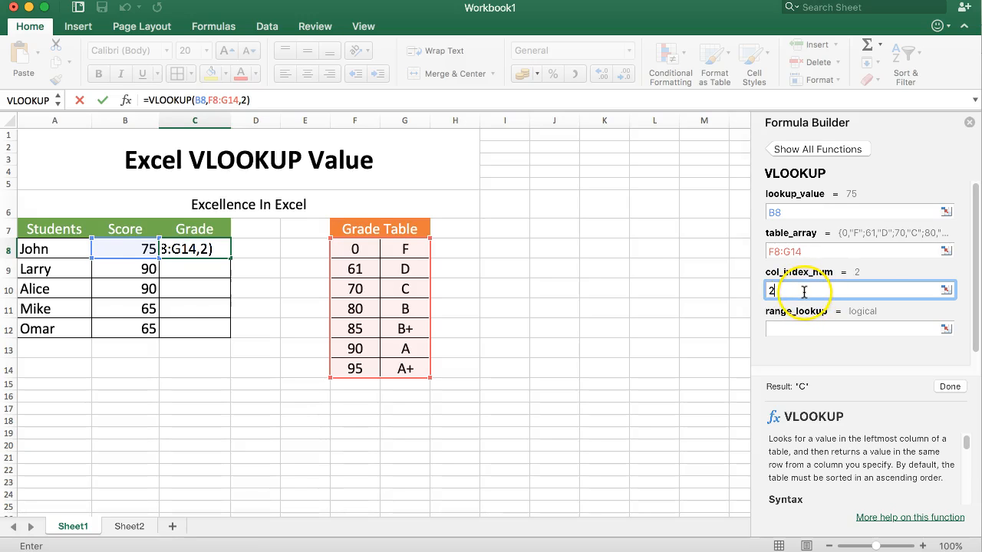
{"action": "left_click", "coordinate": [798, 328]}
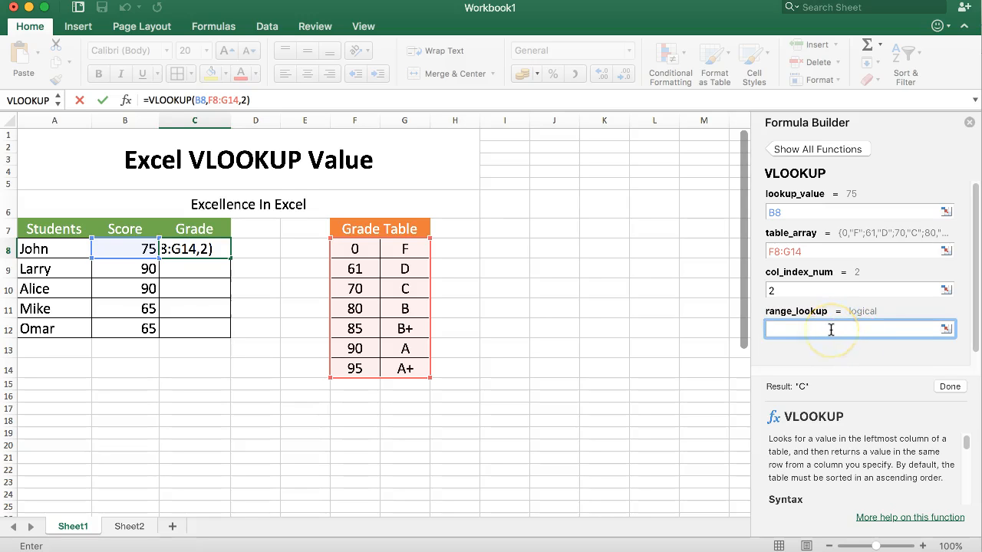
{"action": "type", "text": "1"}
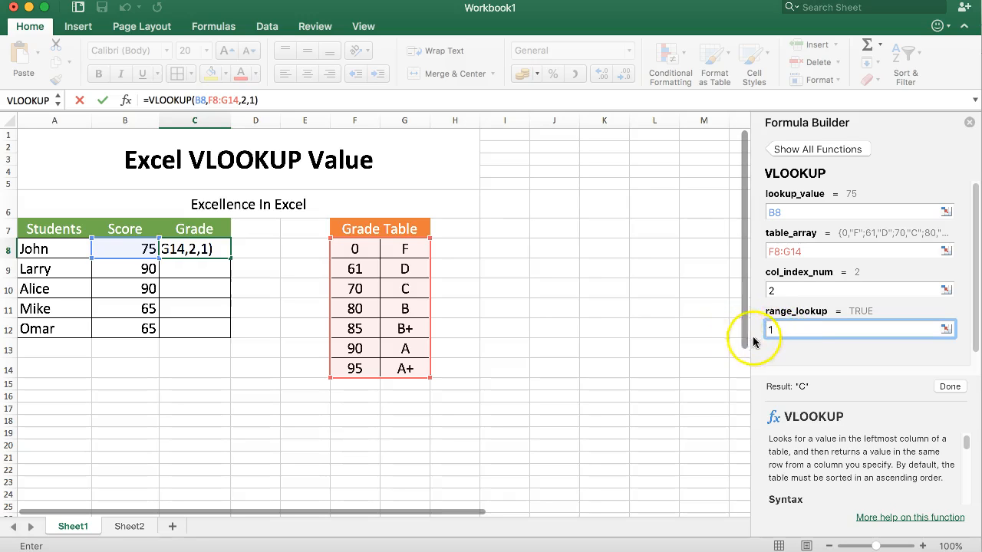
{"action": "left_click", "coordinate": [950, 386]}
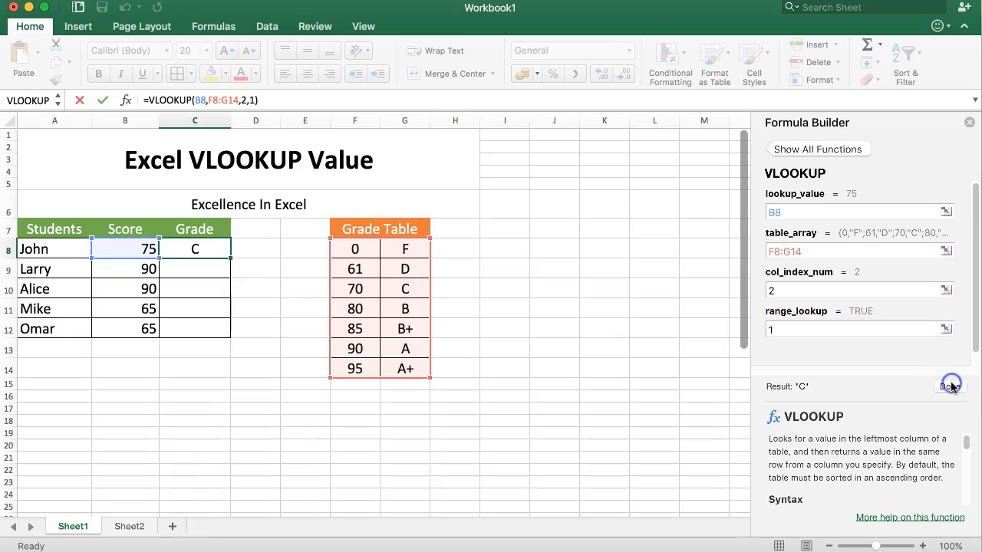
{"action": "left_click", "coordinate": [969, 123]}
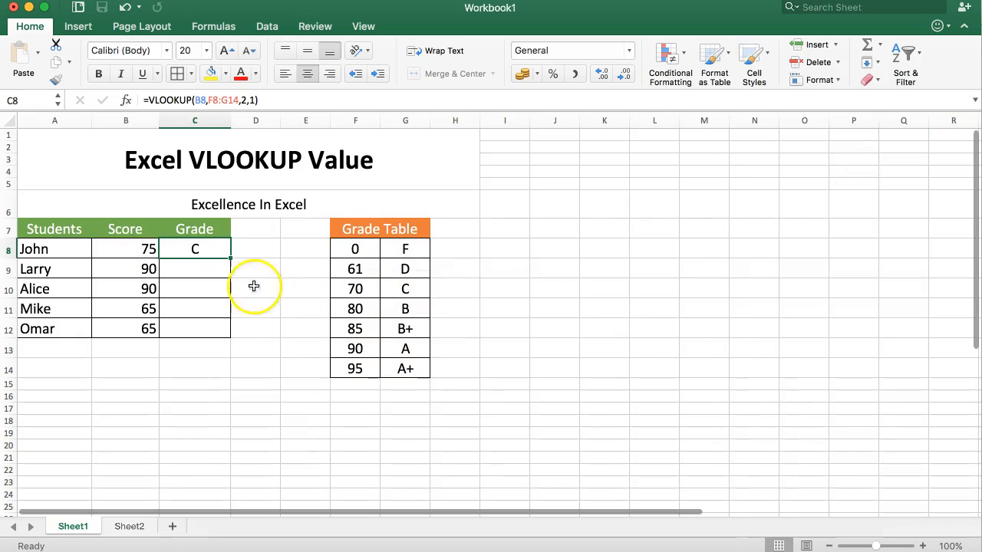
- Review the VLOOKUP formula in C8 and fill it down the Grade column through C12
{"action": "left_click", "coordinate": [201, 252]}
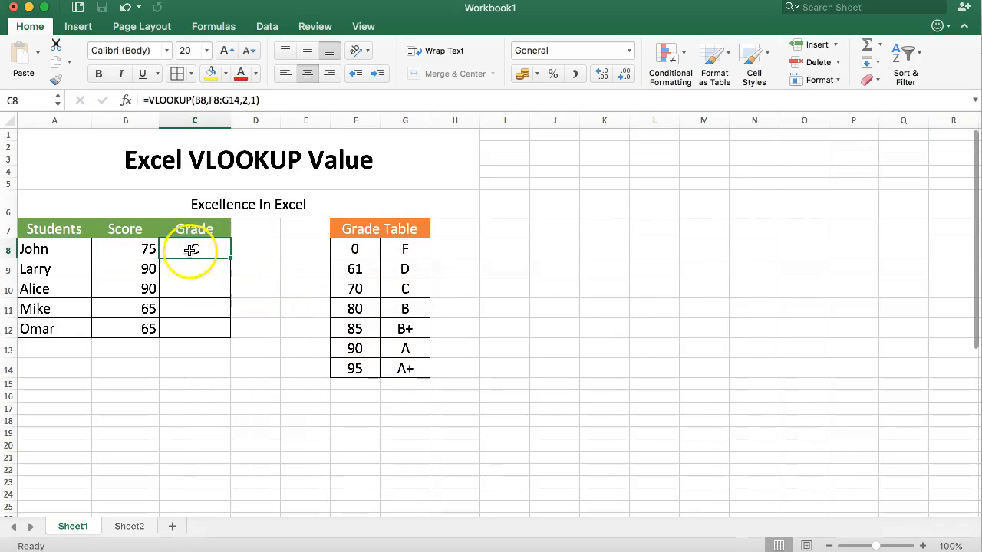
{"action": "double_click", "coordinate": [193, 249]}
{"action": "key", "text": "Escape"}
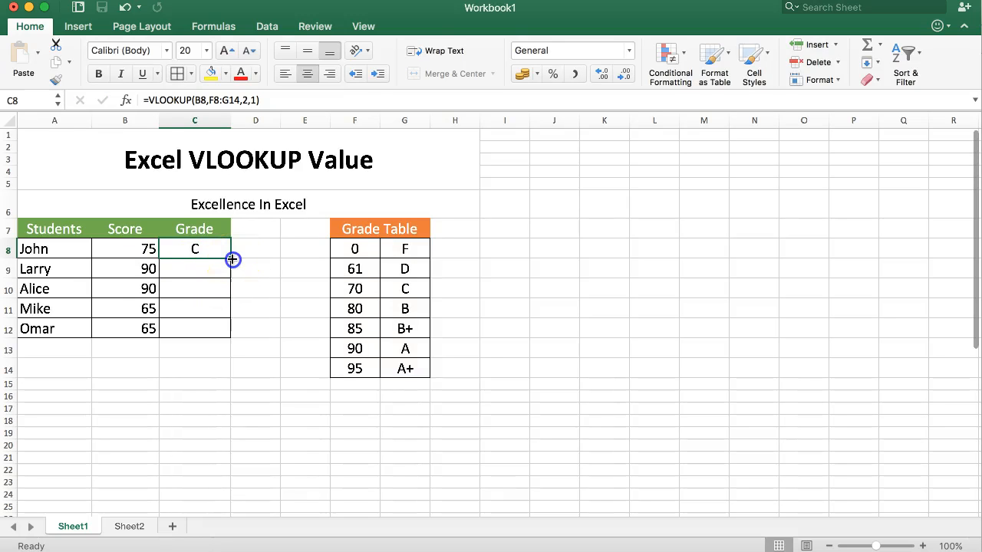
{"action": "left_click_drag", "start_coordinate": [231, 259], "coordinate": [229, 332]}
- Compare the table range used in C11's formula with the Grade Table cells F8:G14
{"action": "left_click", "coordinate": [192, 308]}
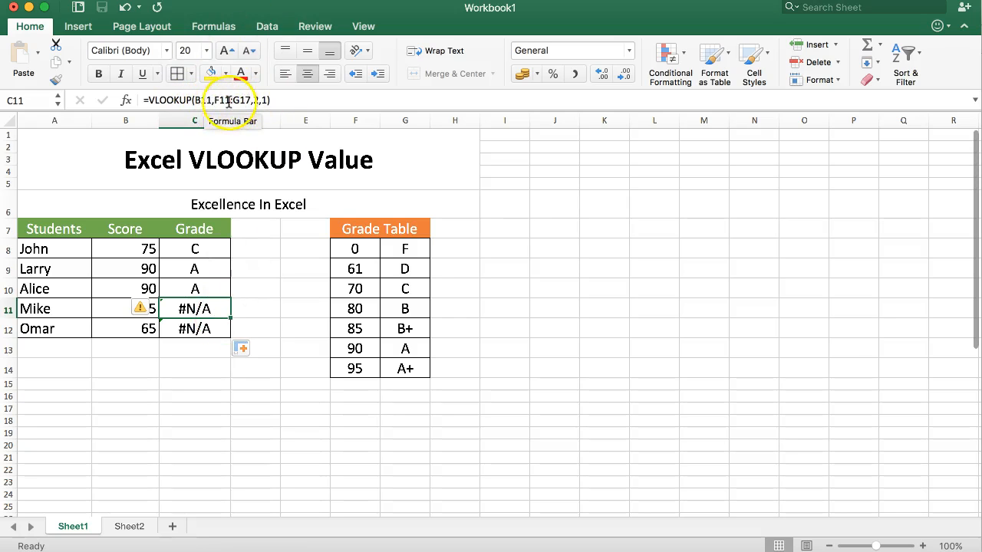
{"action": "left_click_drag", "start_coordinate": [355, 248], "coordinate": [405, 370]}
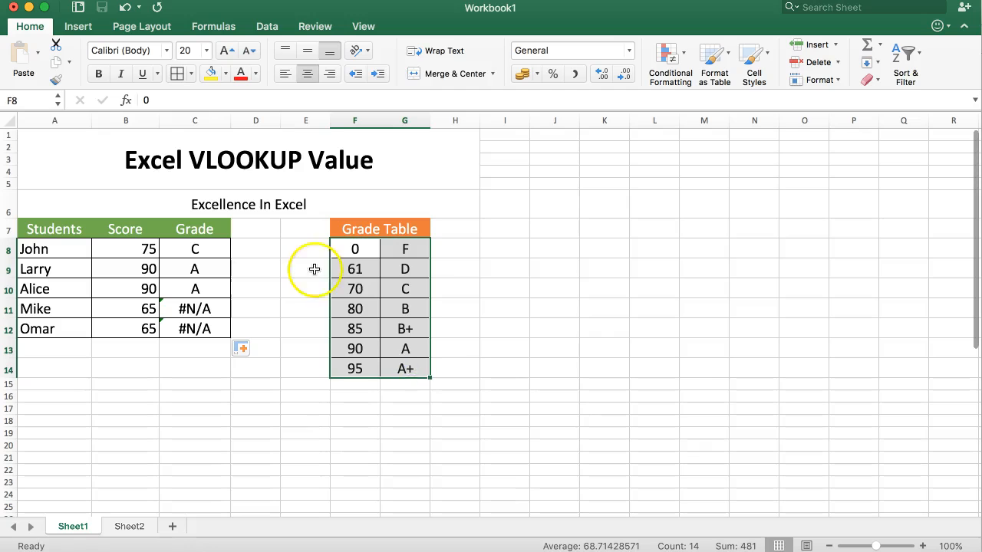
{"action": "left_click", "coordinate": [314, 269]}
{"action": "left_click_drag", "start_coordinate": [354, 249], "coordinate": [427, 368]}
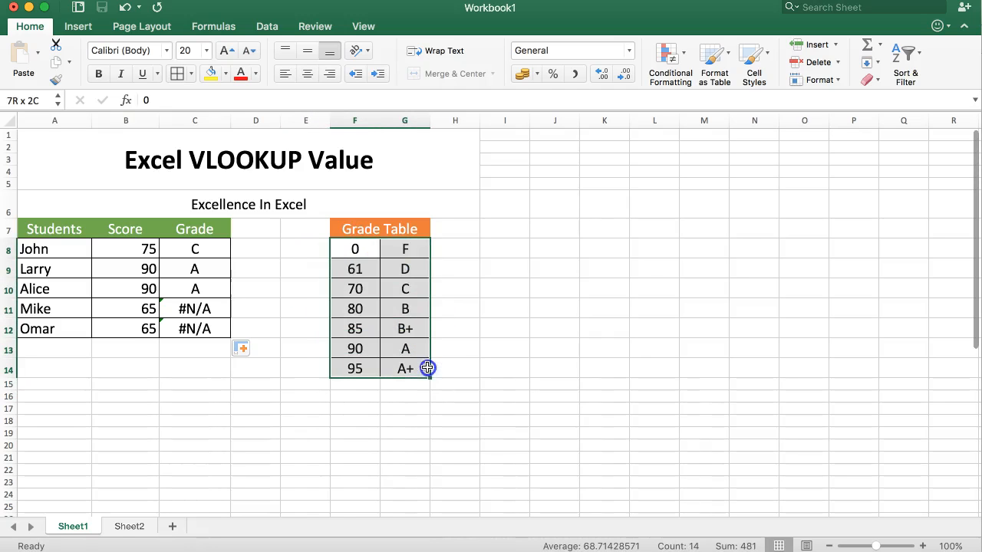
- Inspect the table range referenced by the VLOOKUP formula in C12 and leave the formula as it is
{"action": "left_click", "coordinate": [303, 287]}
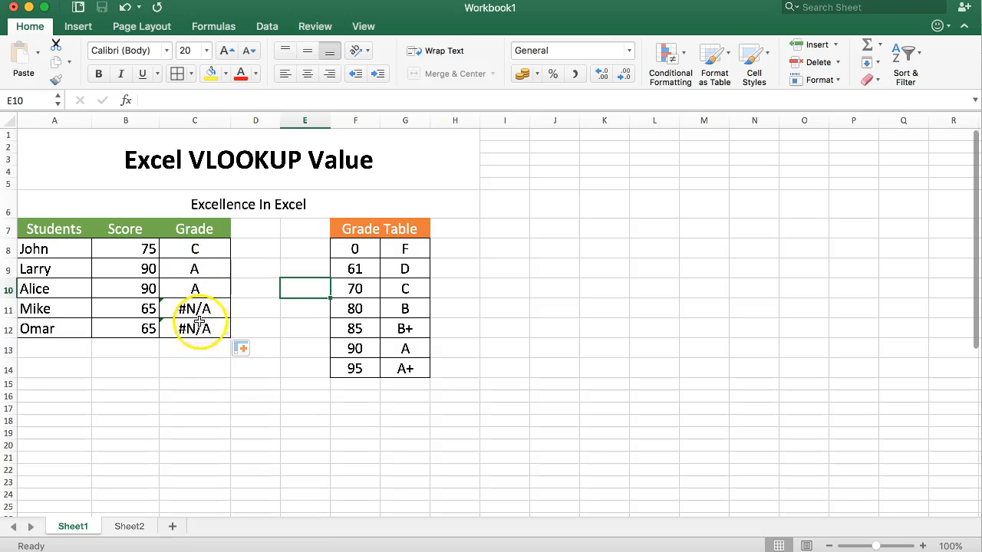
{"action": "double_click", "coordinate": [199, 327]}
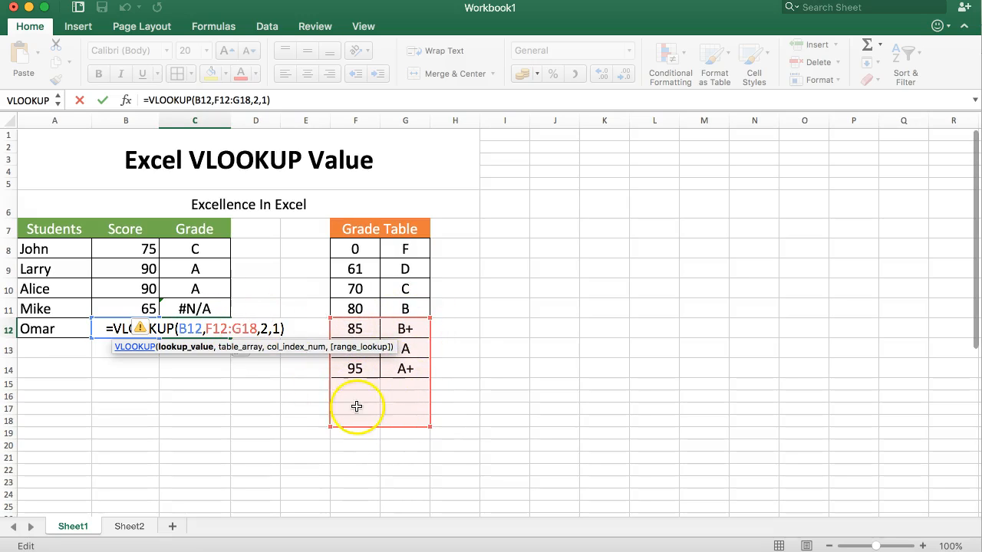
{"action": "key", "text": "Return"}
{"action": "left_click", "coordinate": [255, 269]}
- Lock the table array in C8's VLOOKUP formula as the absolute range $F$8:$G$14
{"action": "left_click", "coordinate": [216, 246]}
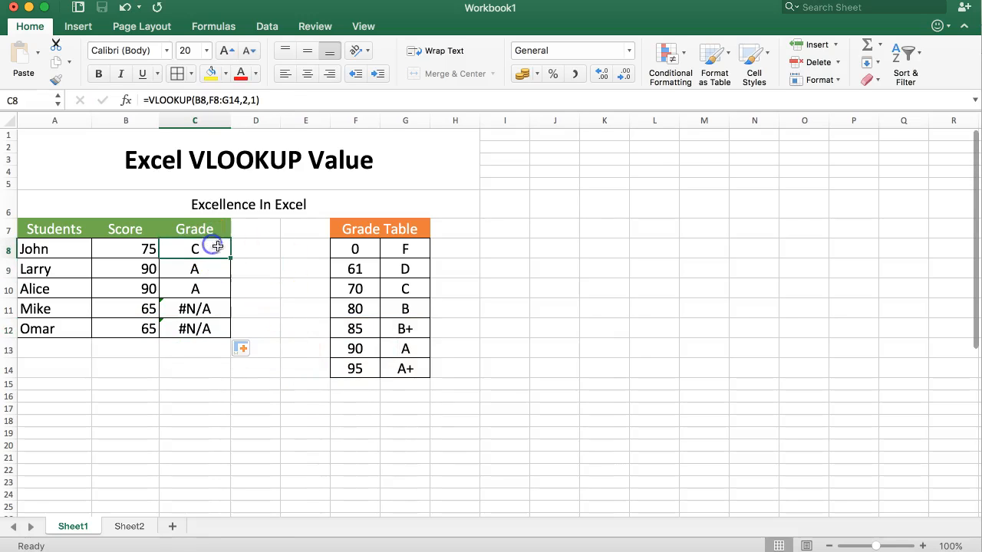
{"action": "left_click", "coordinate": [215, 100]}
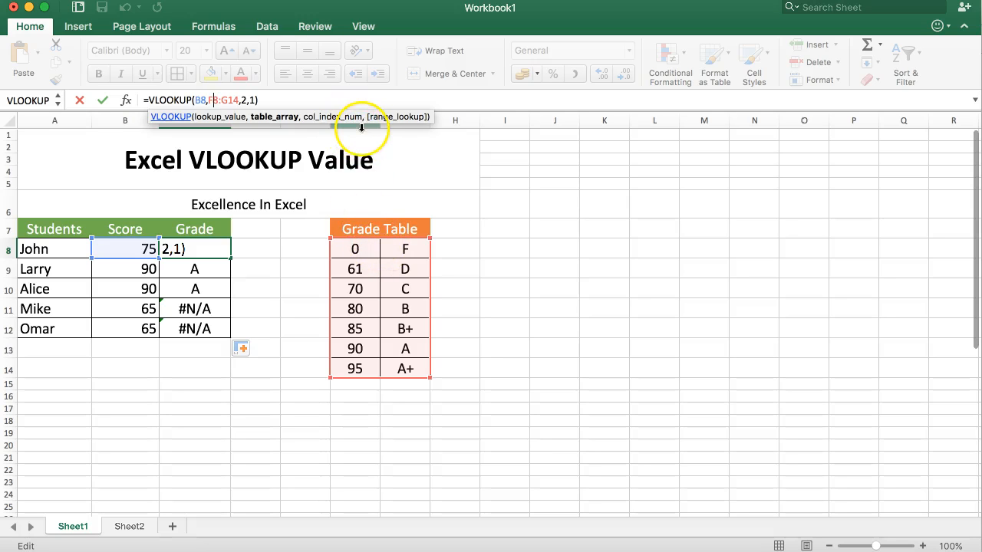
{"action": "left_click", "coordinate": [217, 99]}
{"action": "key", "text": "F4"}
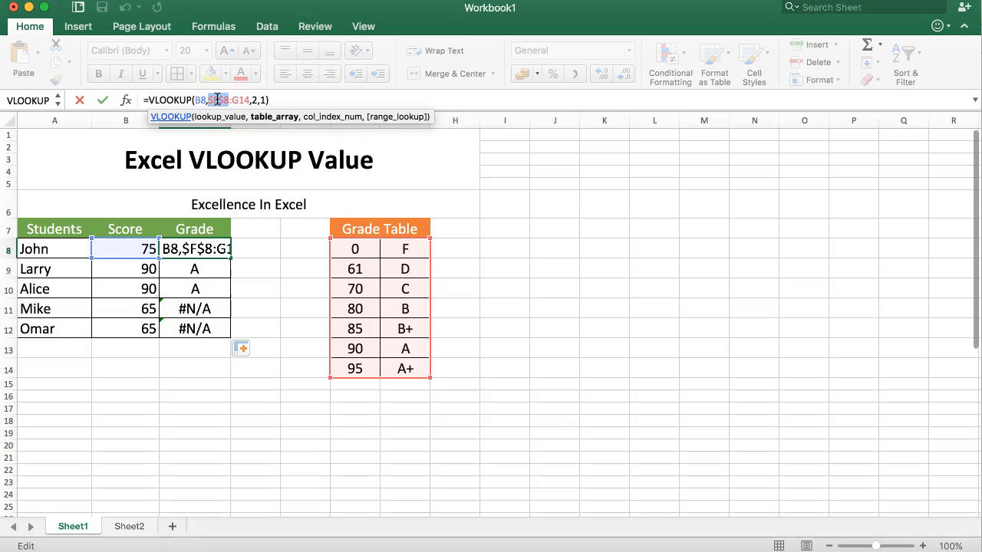
{"action": "left_click", "coordinate": [238, 100]}
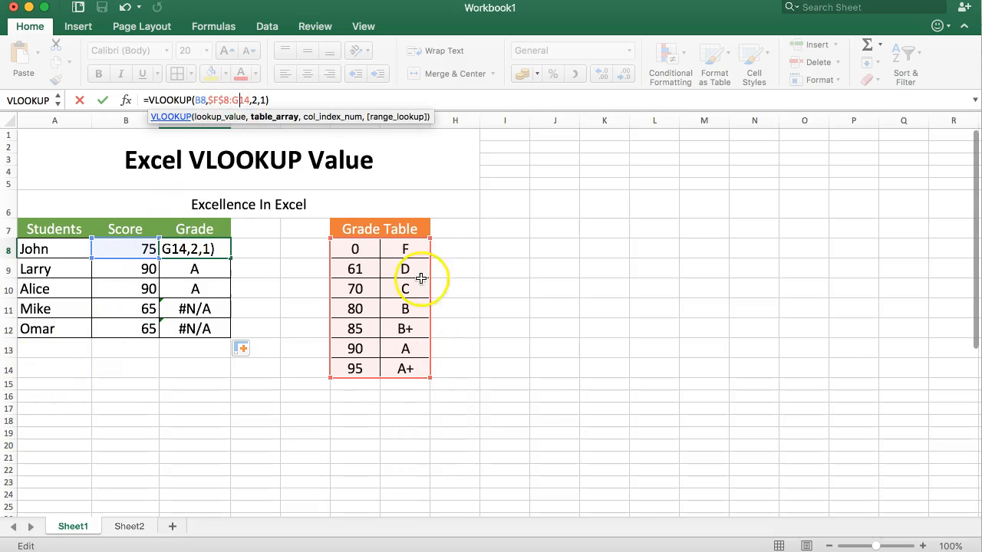
{"action": "left_click", "coordinate": [244, 100]}
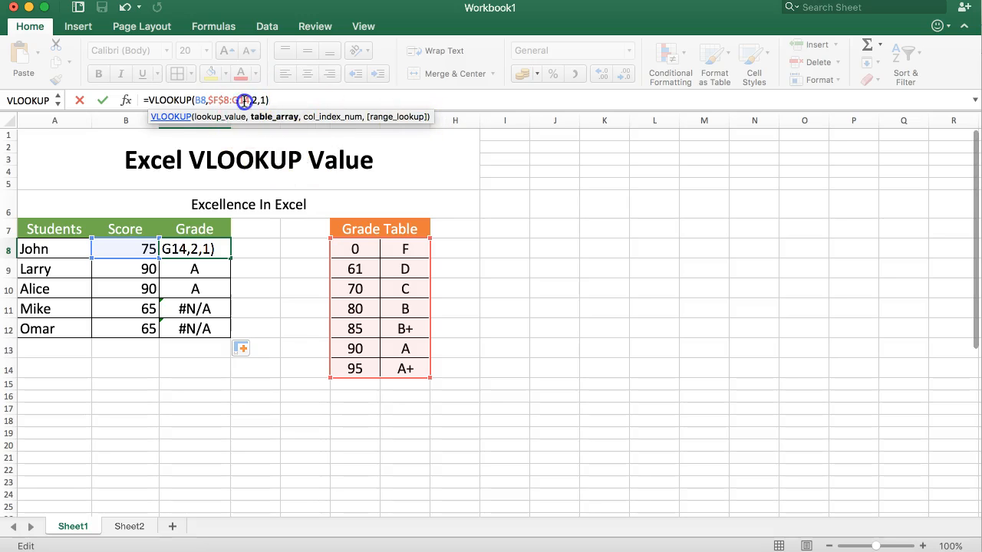
{"action": "key", "text": "F4"}
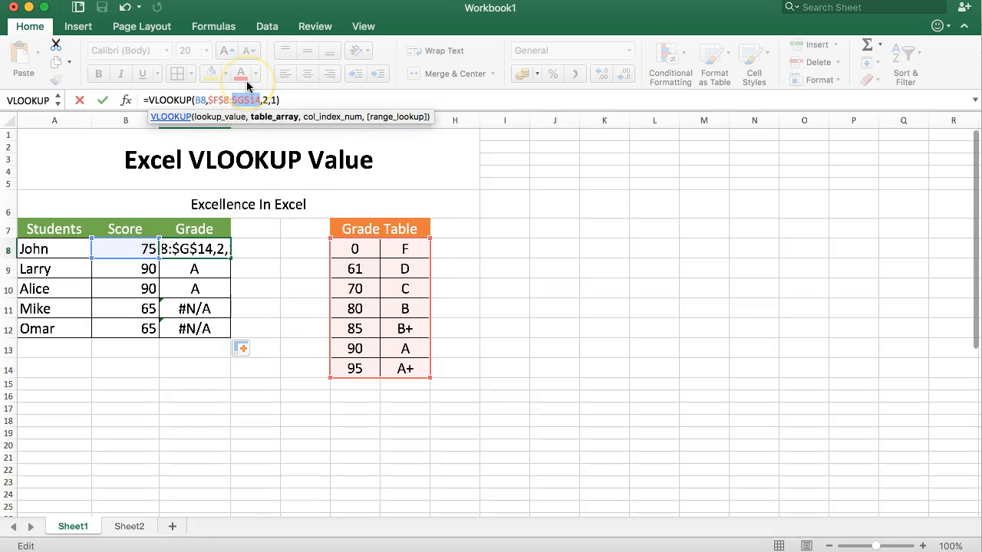
{"action": "key", "text": "Return"}
- Fill the corrected C8 formula down the Grade column through C12 and check the table range in C12's formula
{"action": "left_click", "coordinate": [192, 249]}
{"action": "left_click_drag", "start_coordinate": [231, 260], "coordinate": [253, 337]}
{"action": "double_click", "coordinate": [195, 328]}
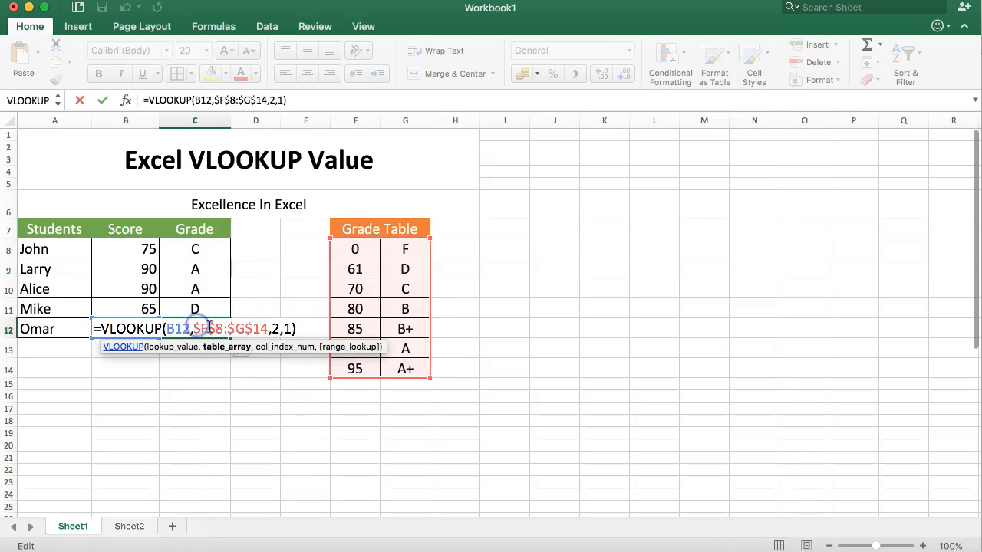
{"action": "key", "text": "Escape"}
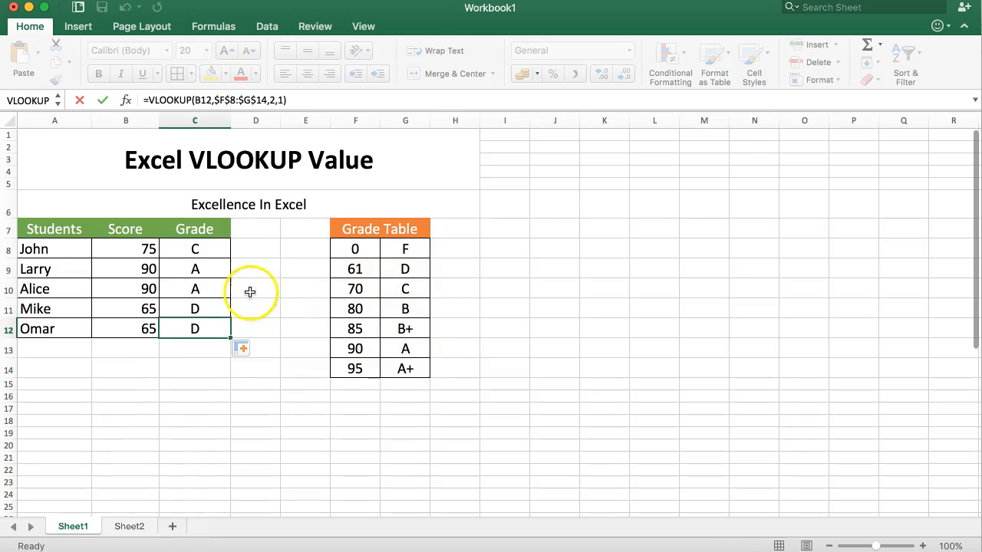
{"action": "left_click", "coordinate": [254, 288]}
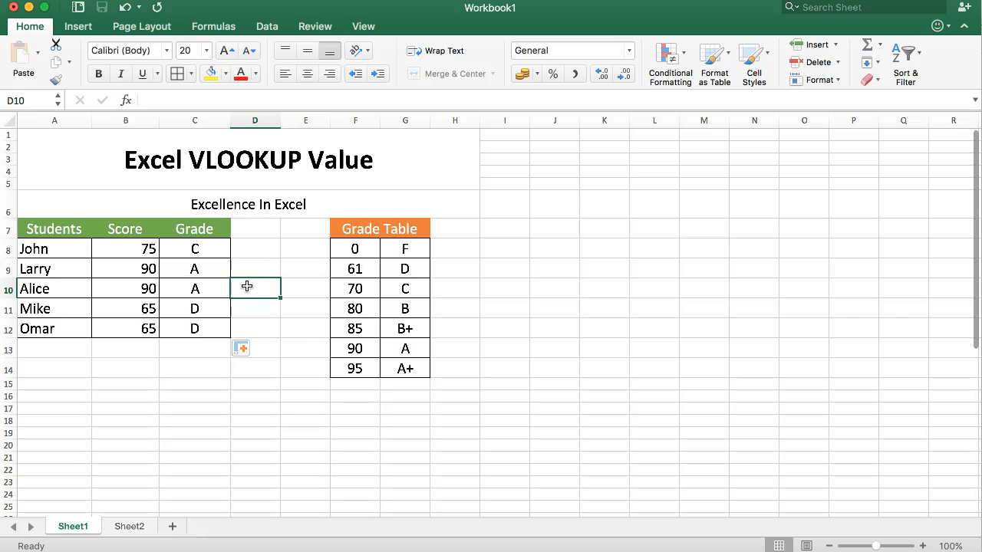